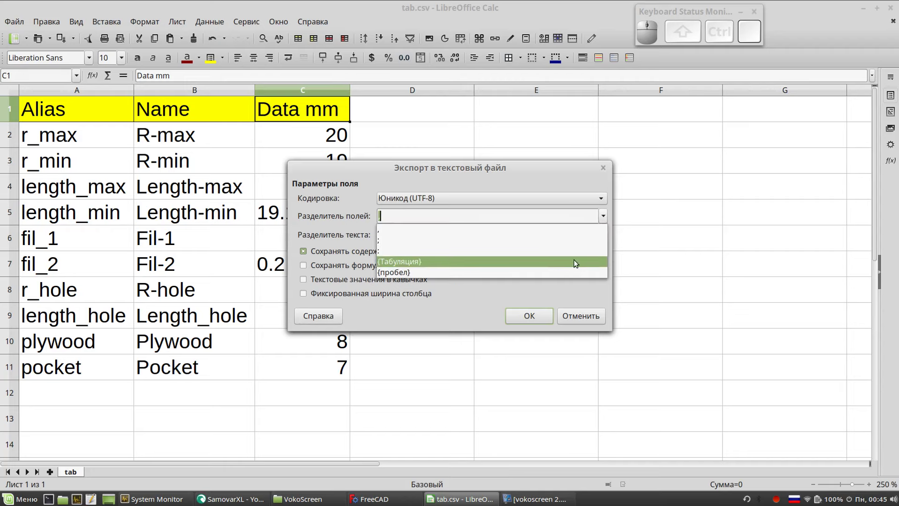
Step: Export the table to the text file in UTF-8 with the tab character as field separator
{"action": "left_click", "coordinate": [568, 262]}
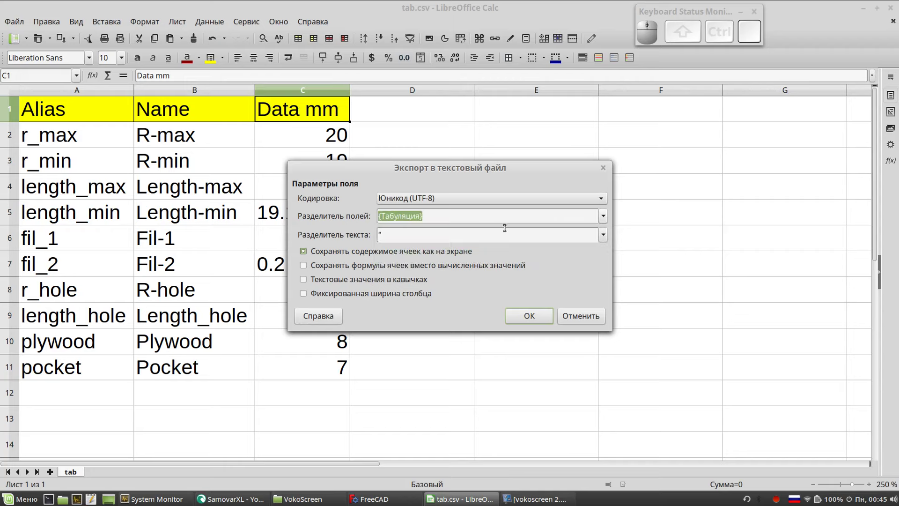
{"action": "left_click", "coordinate": [530, 317]}
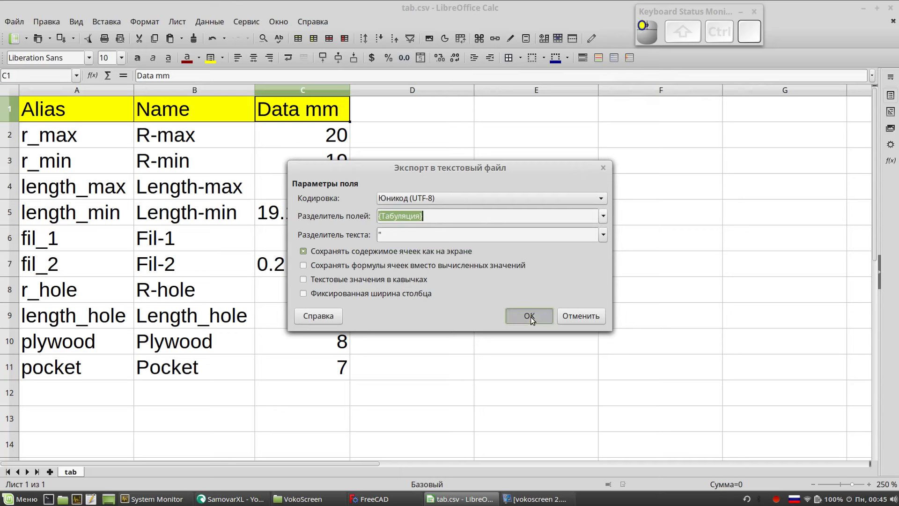
Step: Switch to FreeCAD, import tab.csv from /tmp in the Spreadsheet workbench and open the imported spreadsheet
{"action": "left_click", "coordinate": [388, 498]}
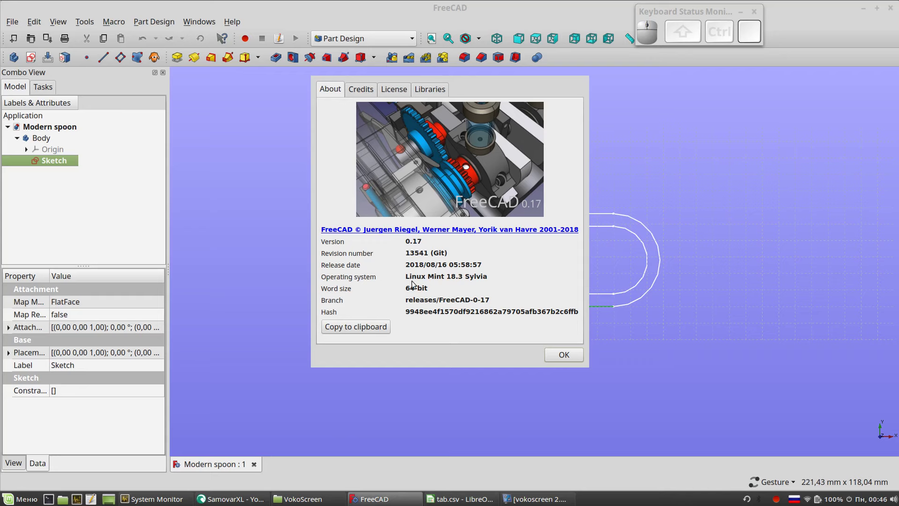
{"action": "left_click", "coordinate": [557, 354]}
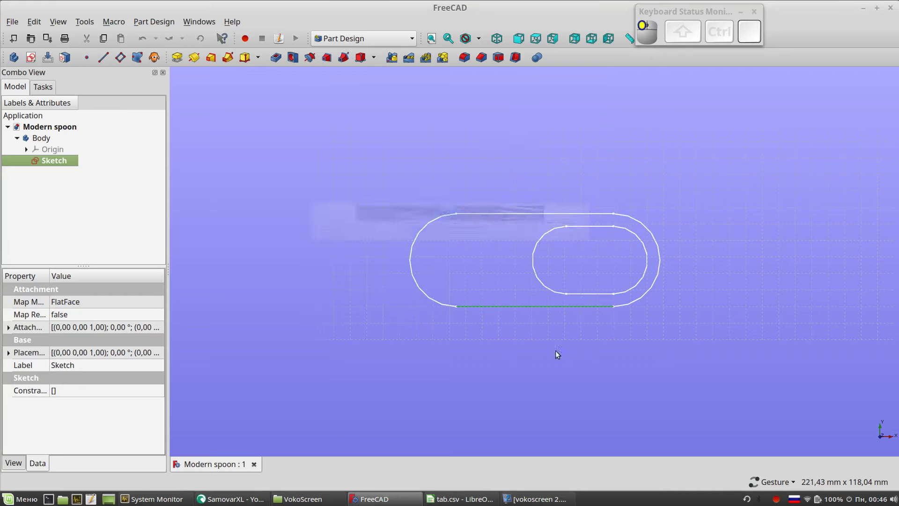
{"action": "left_click", "coordinate": [370, 39]}
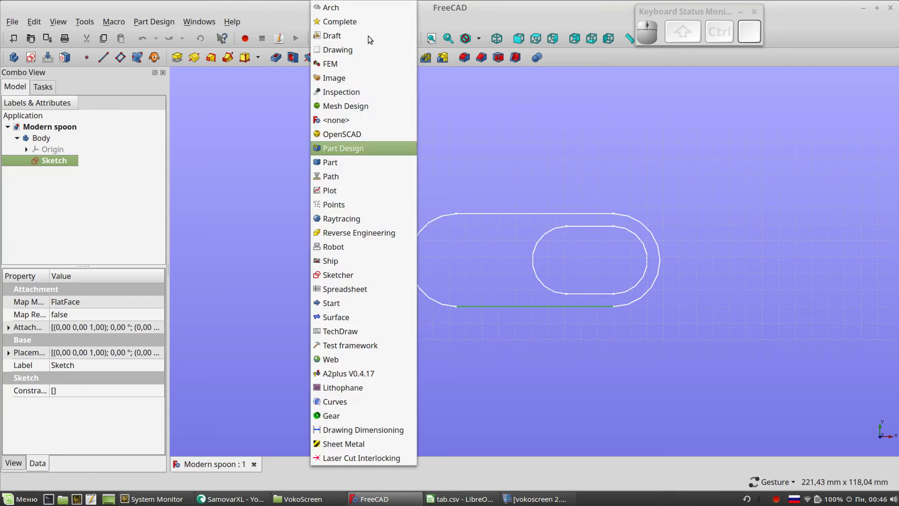
{"action": "left_click", "coordinate": [371, 287]}
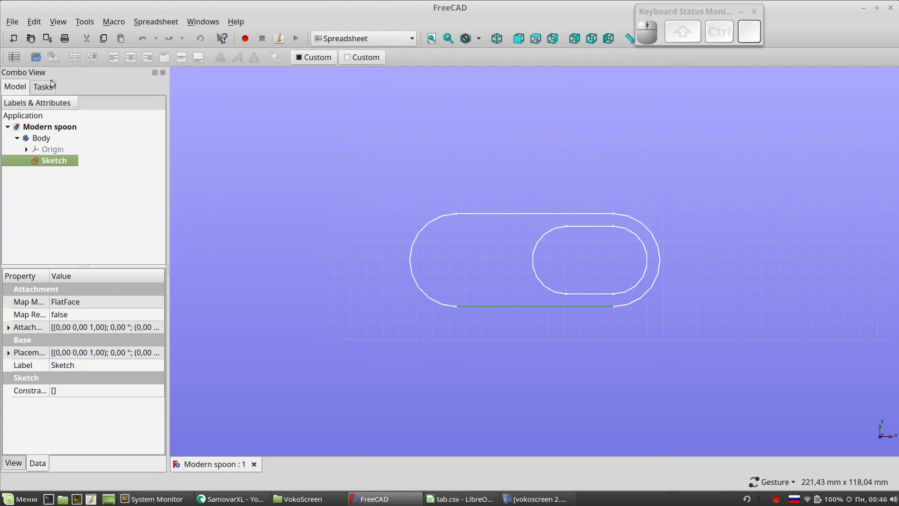
{"action": "left_click", "coordinate": [36, 58]}
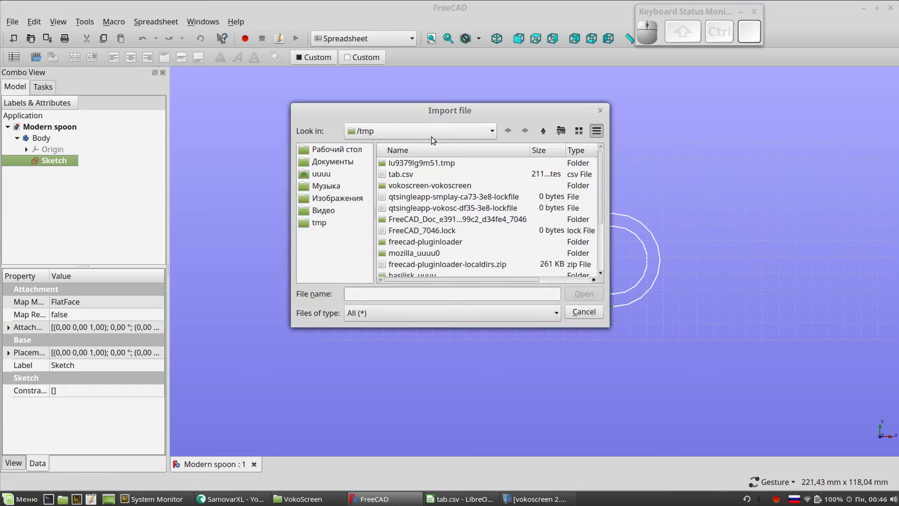
{"action": "left_click", "coordinate": [399, 175]}
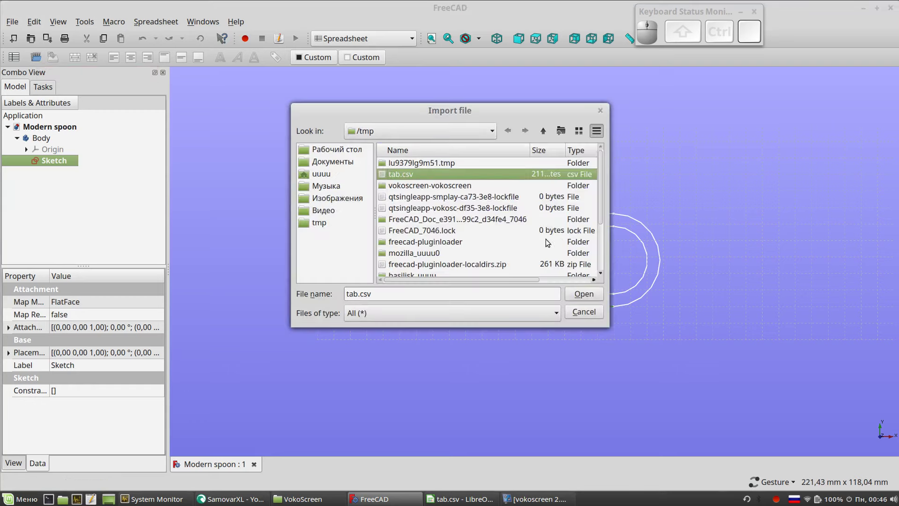
{"action": "left_click", "coordinate": [588, 294]}
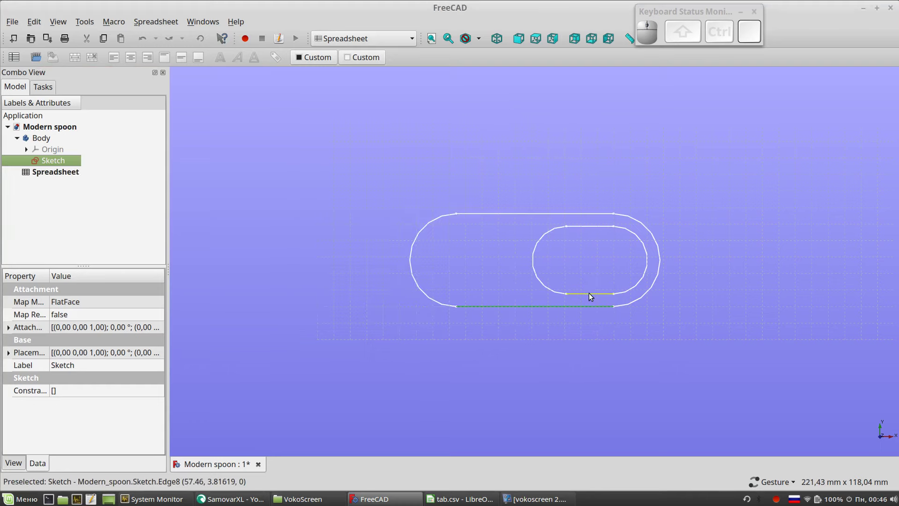
{"action": "double_click", "coordinate": [61, 172]}
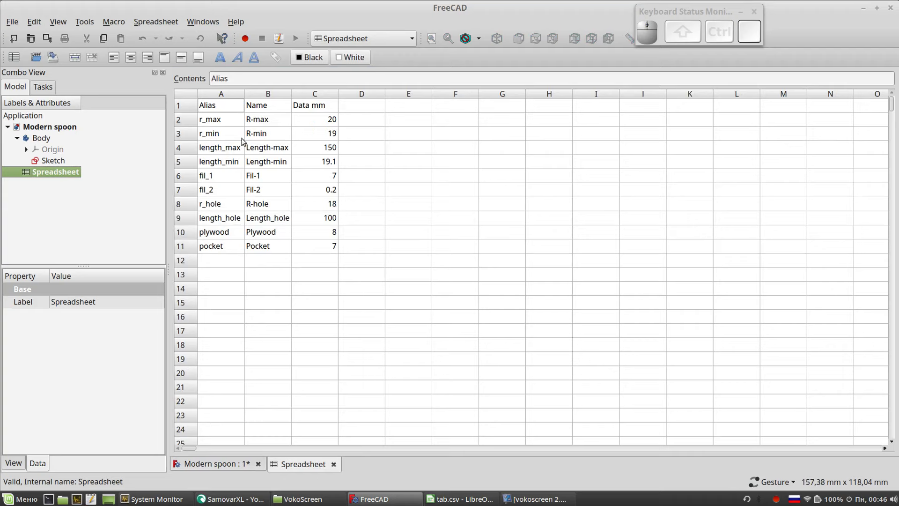
{"action": "left_click", "coordinate": [219, 106]}
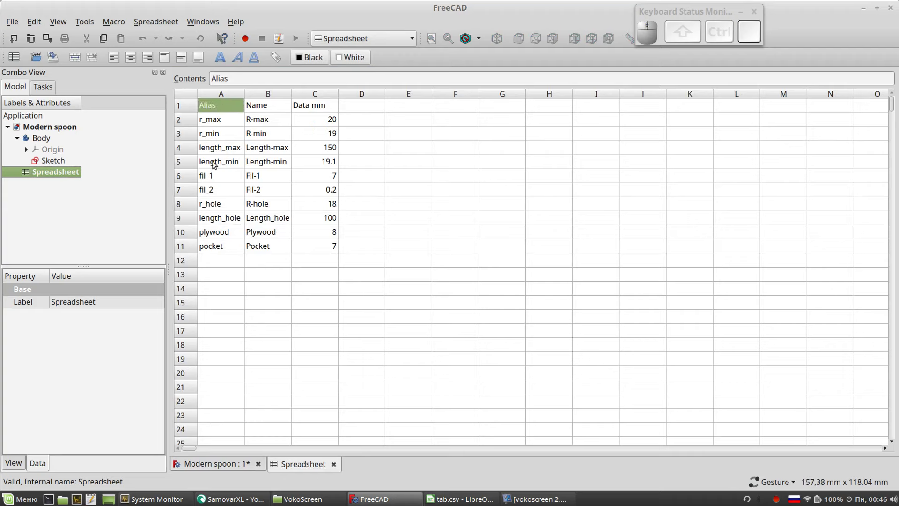
{"action": "left_click", "coordinate": [278, 40]}
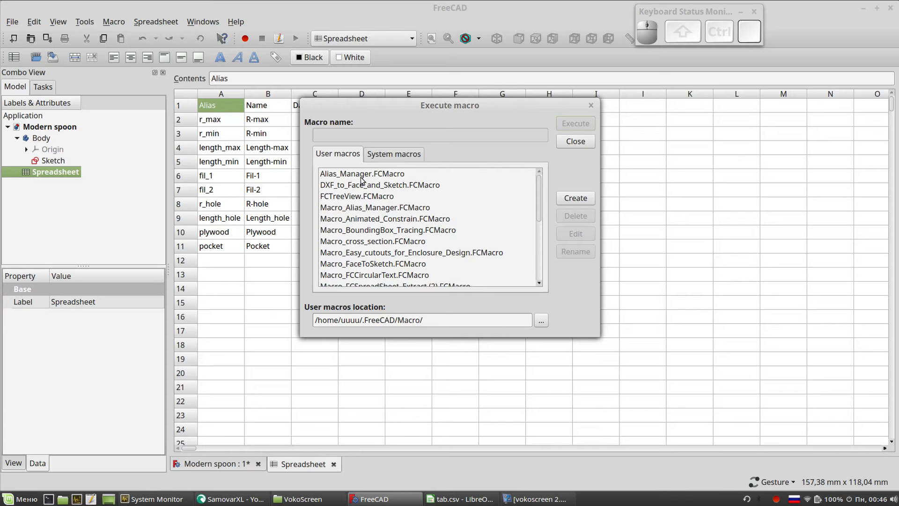
{"action": "left_click", "coordinate": [375, 174]}
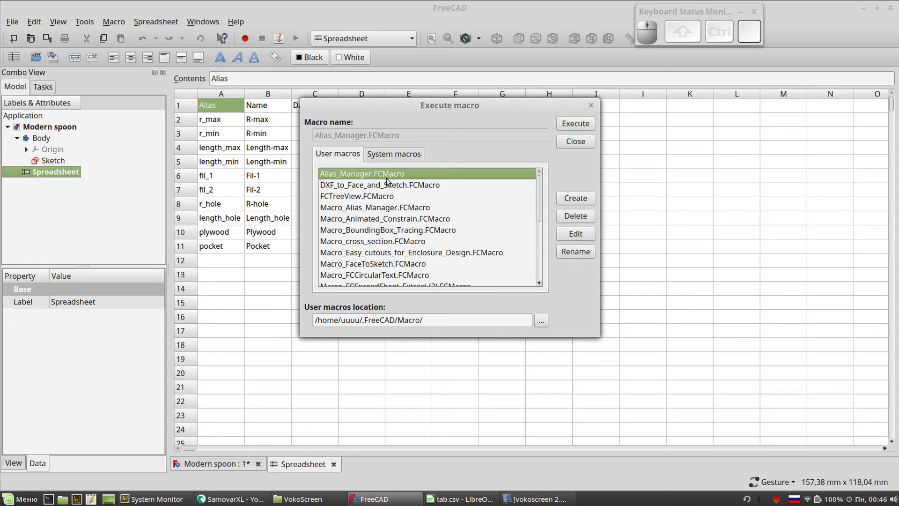
{"action": "left_click", "coordinate": [576, 141]}
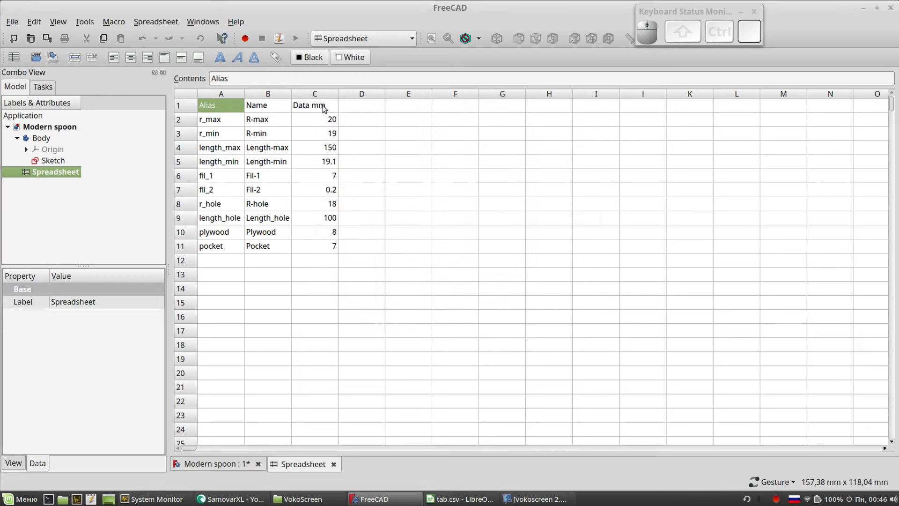
Step: Install or update the Alias Manager macro through the Addon manager
{"action": "left_click", "coordinate": [87, 24]}
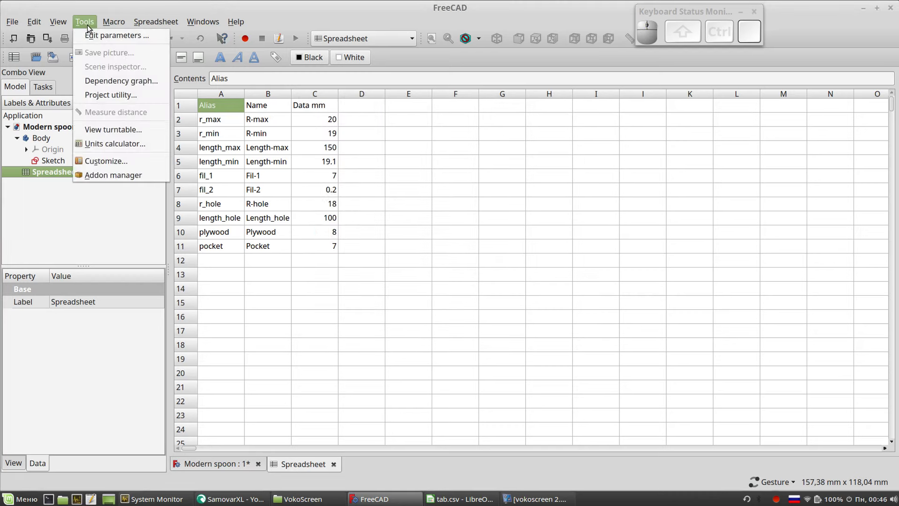
{"action": "left_click", "coordinate": [130, 174]}
{"action": "left_click_drag", "start_coordinate": [370, 173], "coordinate": [273, 1]}
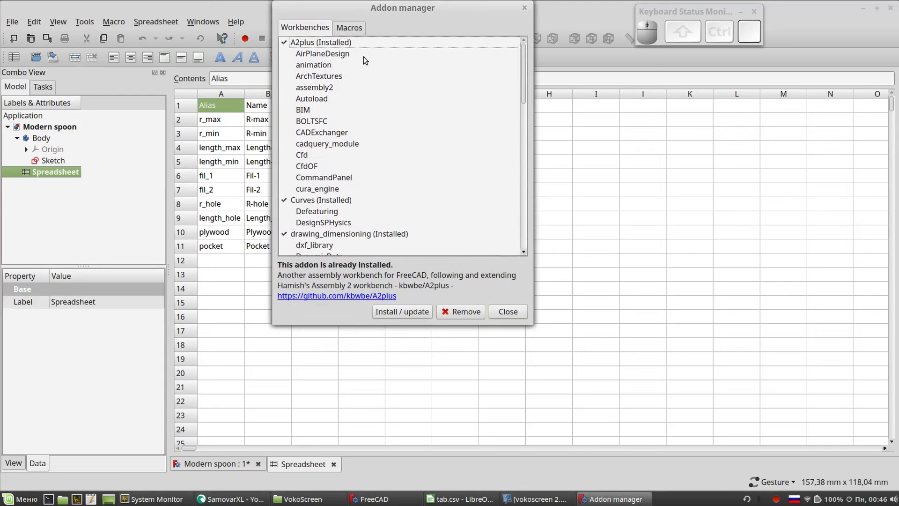
{"action": "left_click", "coordinate": [350, 28]}
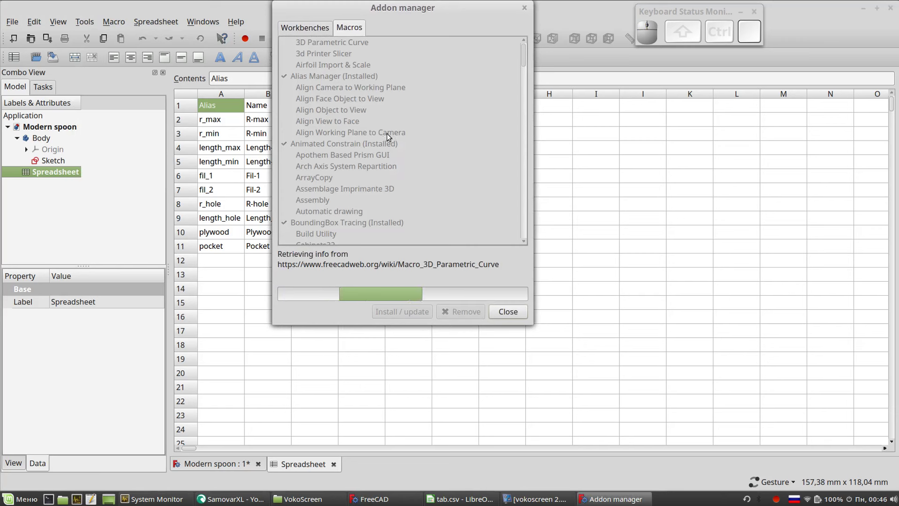
{"action": "left_click", "coordinate": [347, 75]}
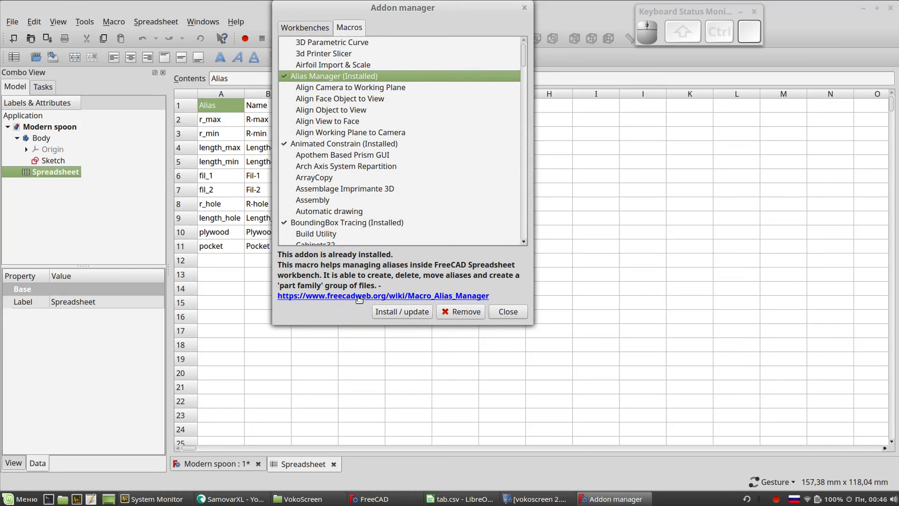
{"action": "left_click", "coordinate": [403, 314]}
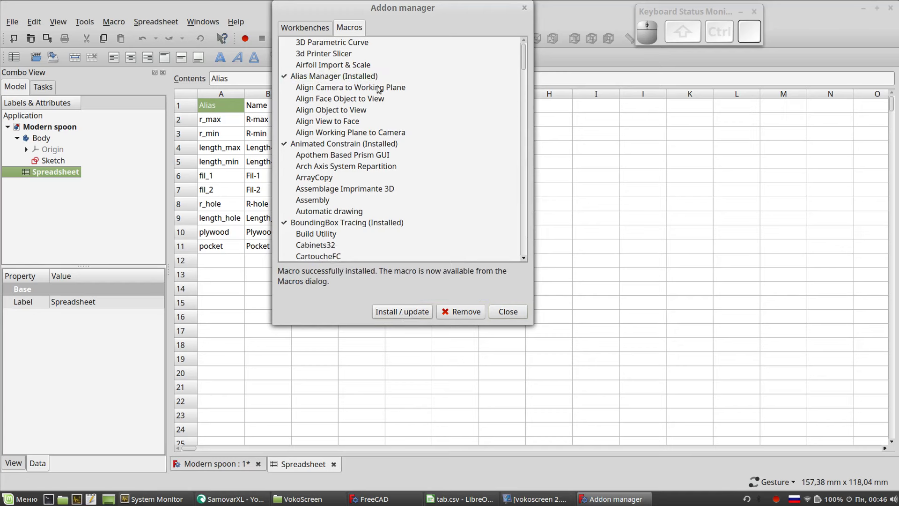
{"action": "left_click", "coordinate": [355, 76]}
{"action": "left_click", "coordinate": [508, 312]}
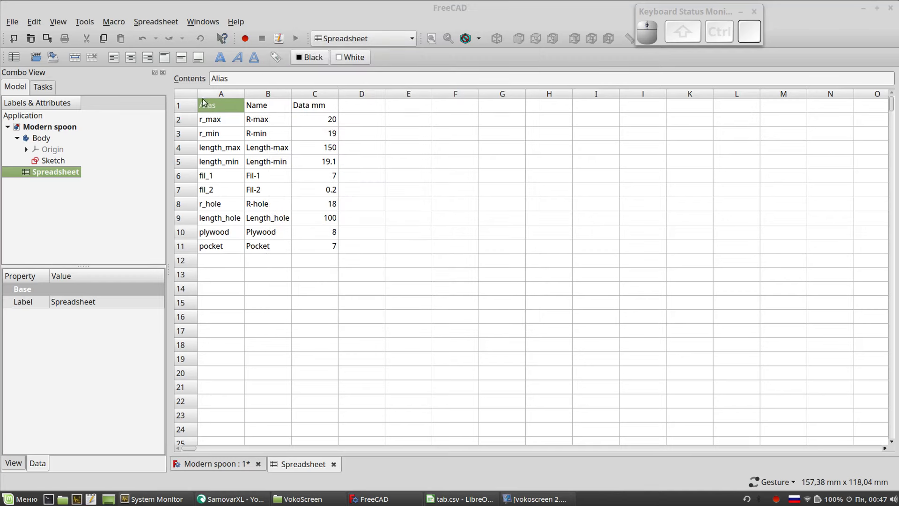
Step: Run the Alias_Manager macro with column A selected to set aliases for column C from row 2 to row 11
{"action": "left_click", "coordinate": [216, 95]}
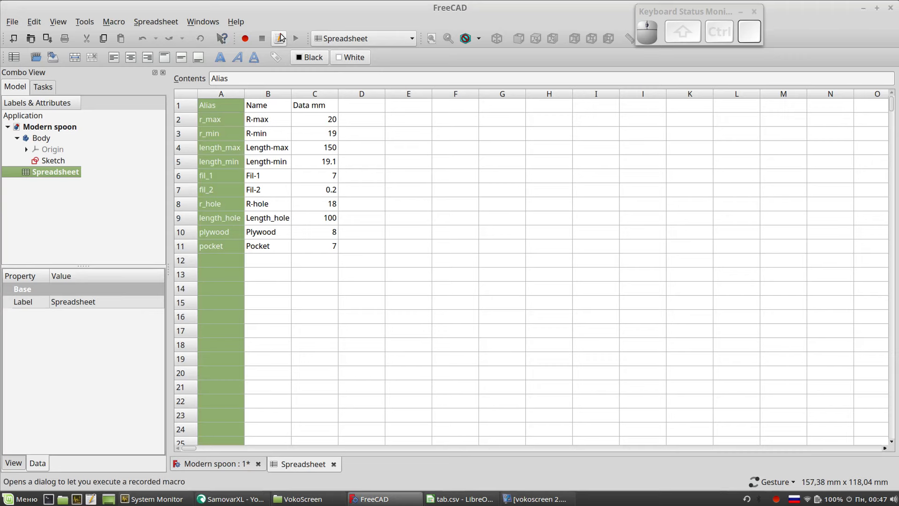
{"action": "left_click", "coordinate": [280, 38]}
{"action": "double_click", "coordinate": [375, 174]}
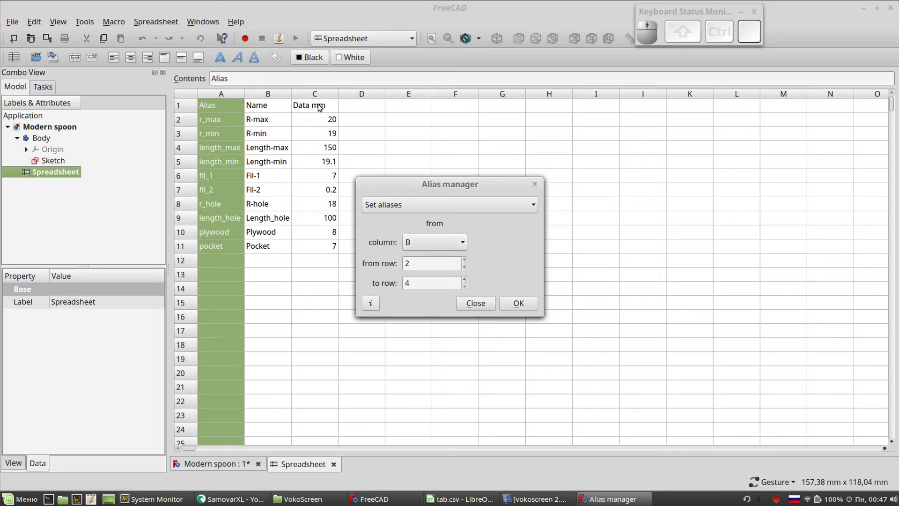
{"action": "left_click", "coordinate": [423, 238]}
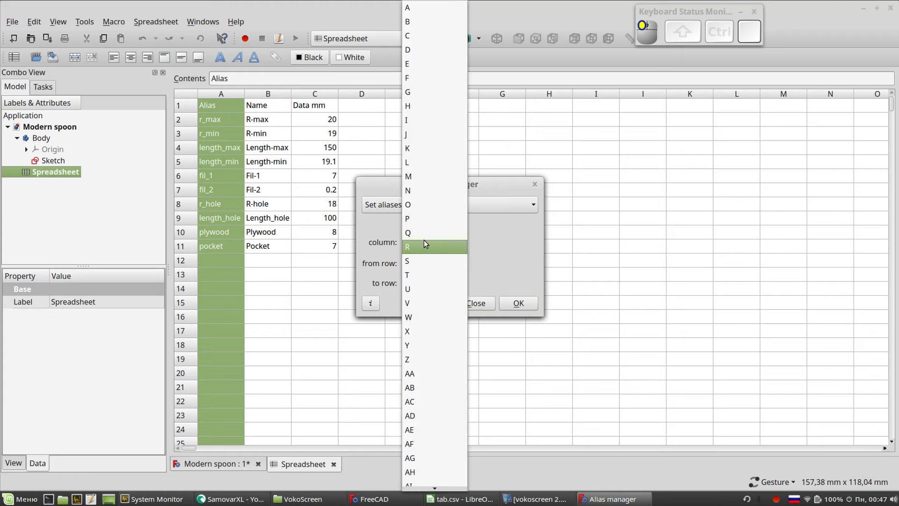
{"action": "left_click", "coordinate": [430, 36]}
{"action": "left_click", "coordinate": [444, 286]}
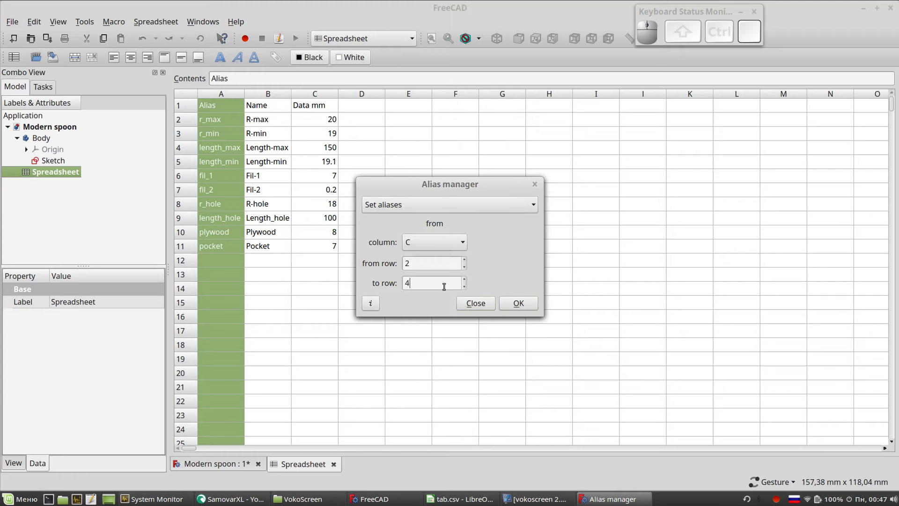
{"action": "scroll", "coordinate": [444, 287], "scroll_direction": "up", "scroll_amount": 1}
{"action": "scroll", "coordinate": [443, 287], "scroll_direction": "down", "scroll_amount": 1}
{"action": "scroll", "coordinate": [444, 287], "scroll_direction": "up", "scroll_amount": 1}
{"action": "scroll", "coordinate": [451, 284], "scroll_direction": "down", "scroll_amount": 1}
{"action": "left_click", "coordinate": [519, 303]}
{"action": "left_click", "coordinate": [479, 305]}
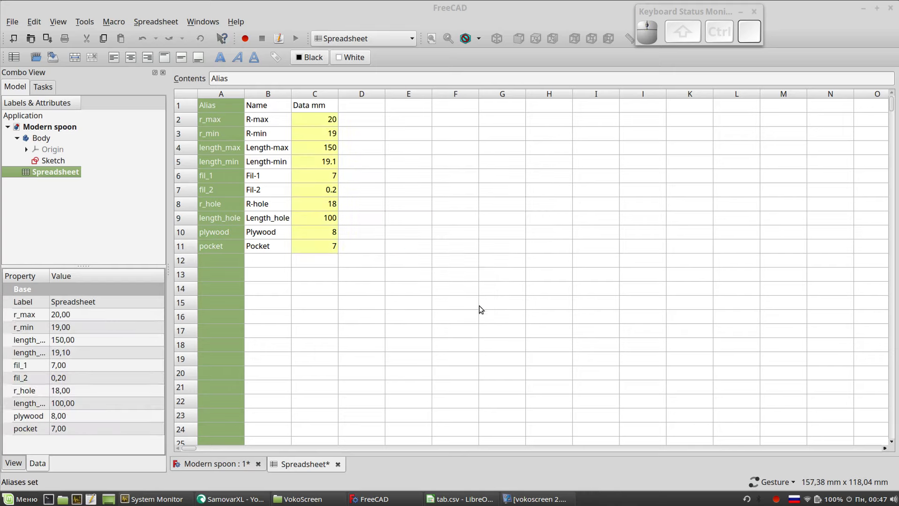
Step: Tile the Modern spoon and Spreadsheet windows side by side, with a narrow spreadsheet and a wide model view
{"action": "left_click", "coordinate": [220, 464]}
{"action": "double_click", "coordinate": [44, 175]}
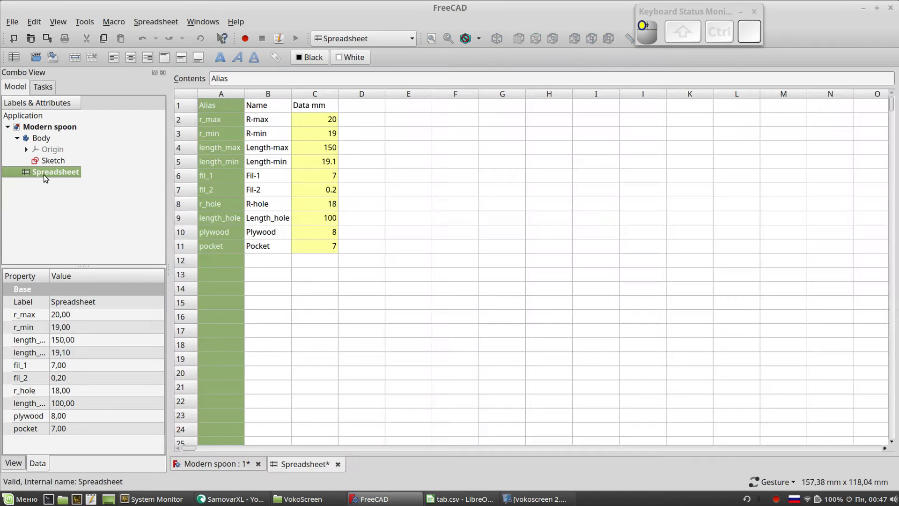
{"action": "left_click", "coordinate": [202, 464]}
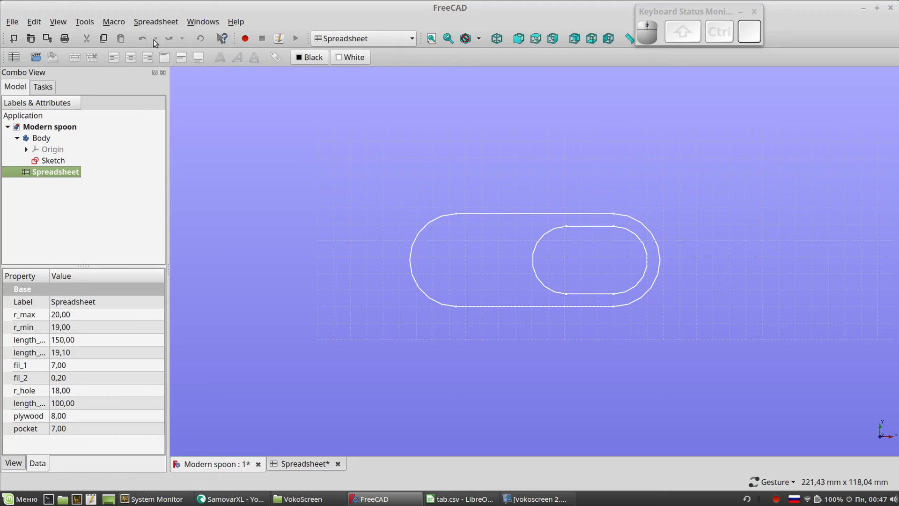
{"action": "left_click", "coordinate": [203, 21]}
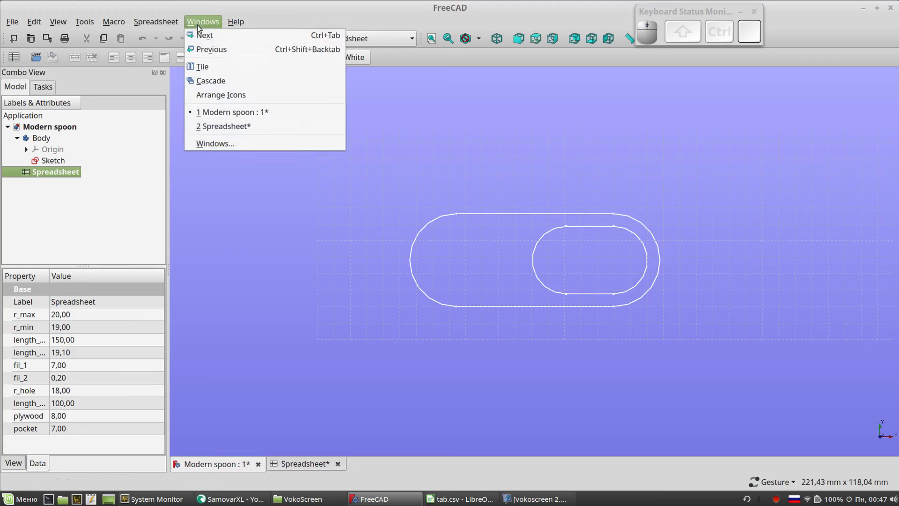
{"action": "left_click", "coordinate": [227, 68]}
{"action": "left_click_drag", "start_coordinate": [535, 258], "coordinate": [701, 249]}
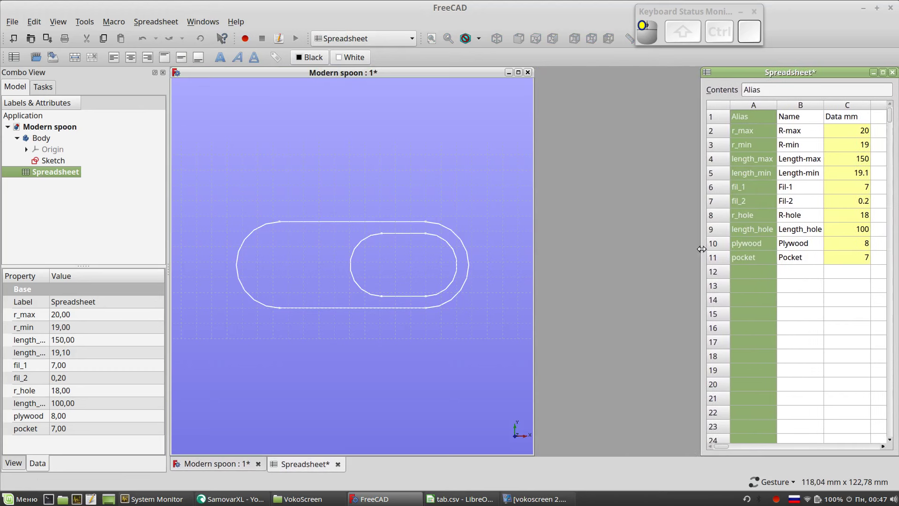
{"action": "left_click_drag", "start_coordinate": [534, 280], "coordinate": [665, 244]}
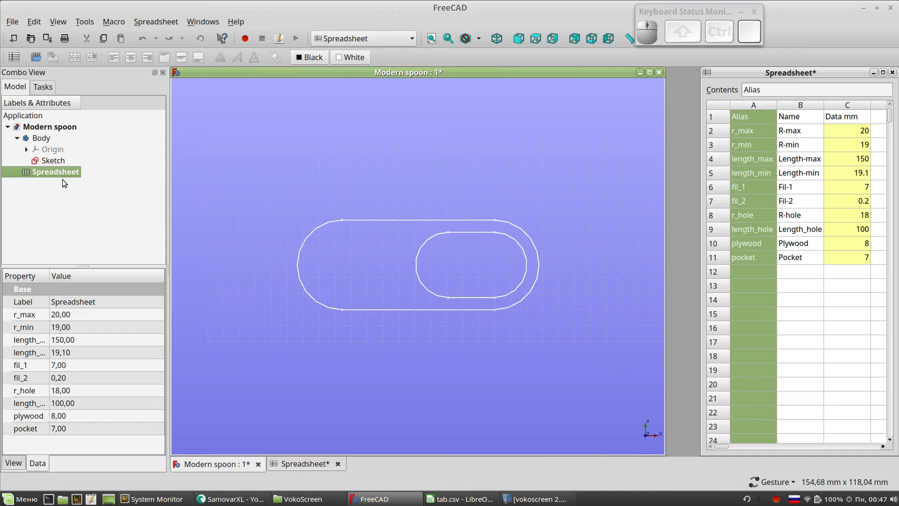
Step: Open the body's sketch for editing and widen the model window up to the spreadsheet window
{"action": "left_click", "coordinate": [52, 159]}
{"action": "double_click", "coordinate": [53, 159]}
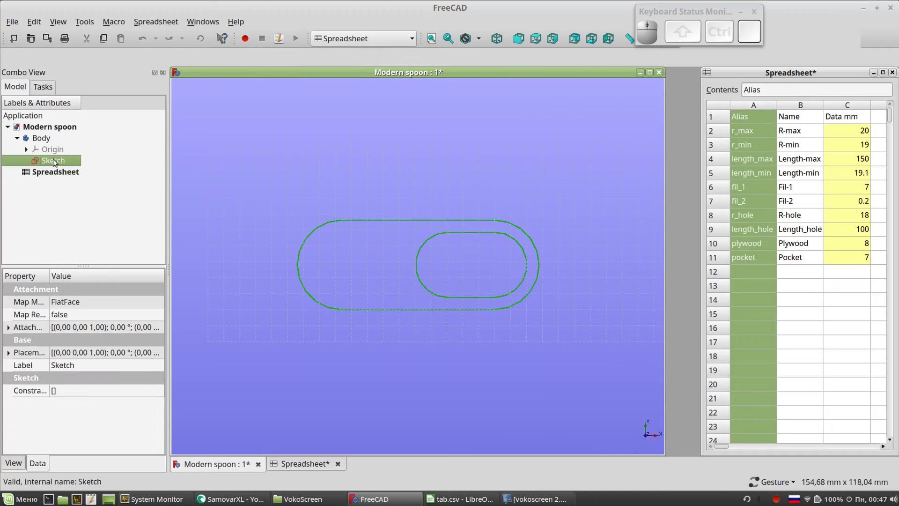
{"action": "scroll", "coordinate": [457, 262], "scroll_direction": "up", "scroll_amount": 3}
{"action": "scroll", "coordinate": [446, 263], "scroll_direction": "down", "scroll_amount": 1}
{"action": "left_click_drag", "start_coordinate": [666, 256], "coordinate": [700, 252]}
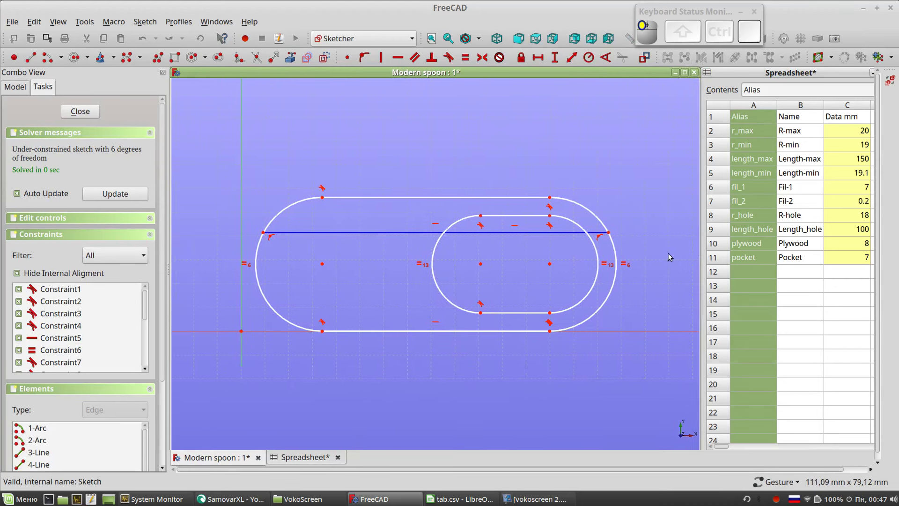
Step: Constrain the shared centre point of the right-hand arcs onto the blue horizontal construction line with a point-on-object constraint
{"action": "left_click", "coordinate": [501, 232]}
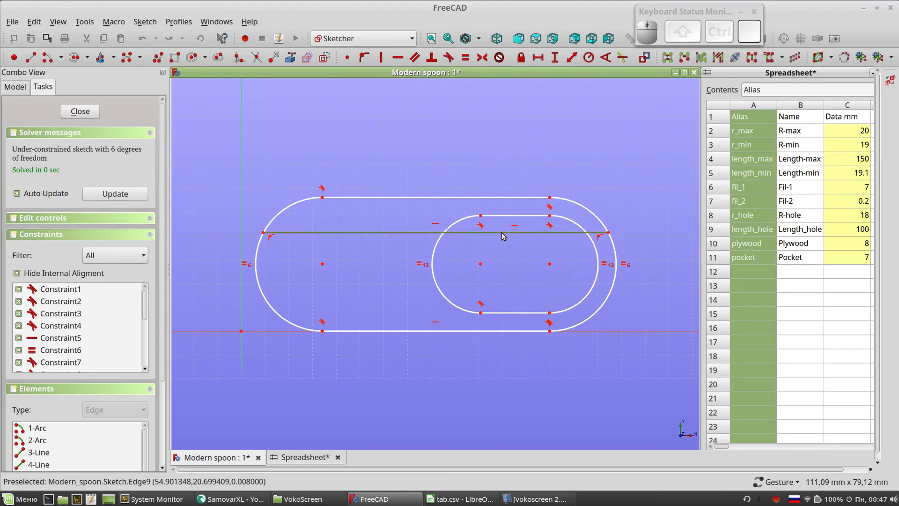
{"action": "left_click", "coordinate": [550, 265]}
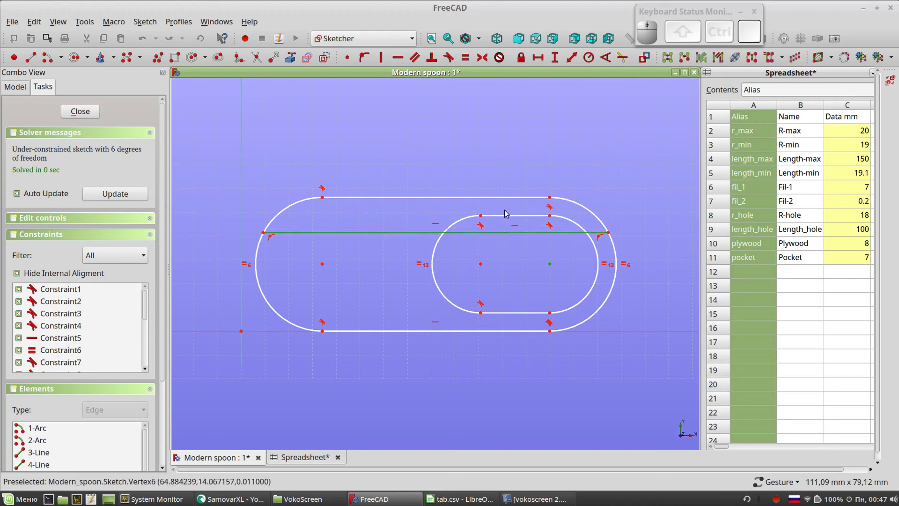
{"action": "left_click", "coordinate": [364, 58]}
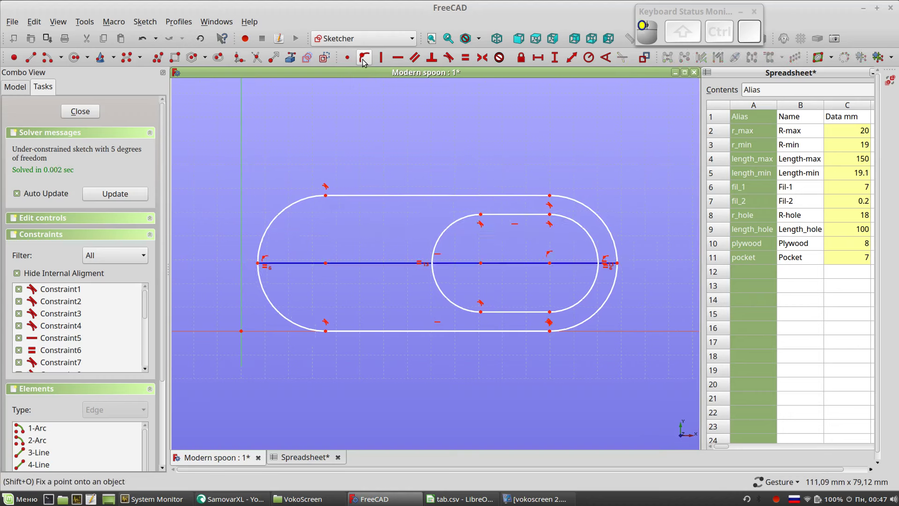
Step: Constrain the left endpoint of the blue horizontal construction line onto the vertical axis with a point-on-object constraint
{"action": "left_click", "coordinate": [259, 264]}
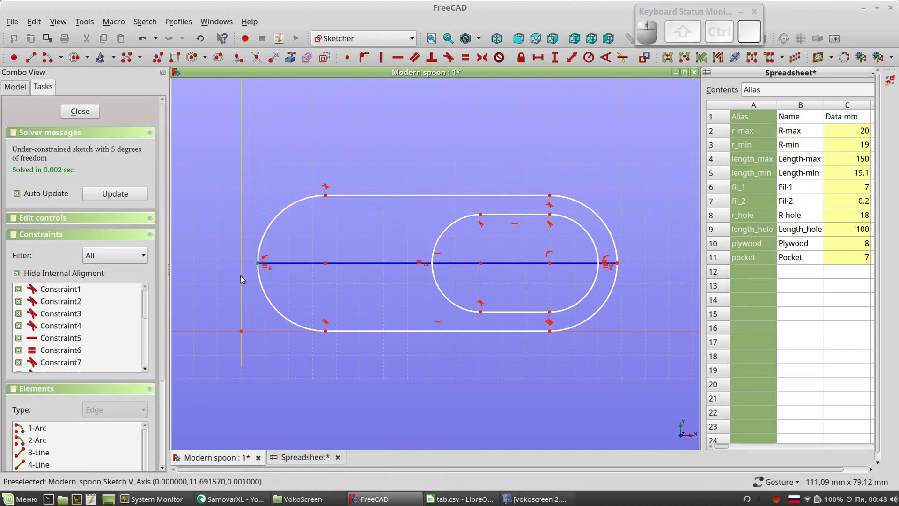
{"action": "left_click", "coordinate": [241, 275]}
{"action": "left_click", "coordinate": [363, 58]}
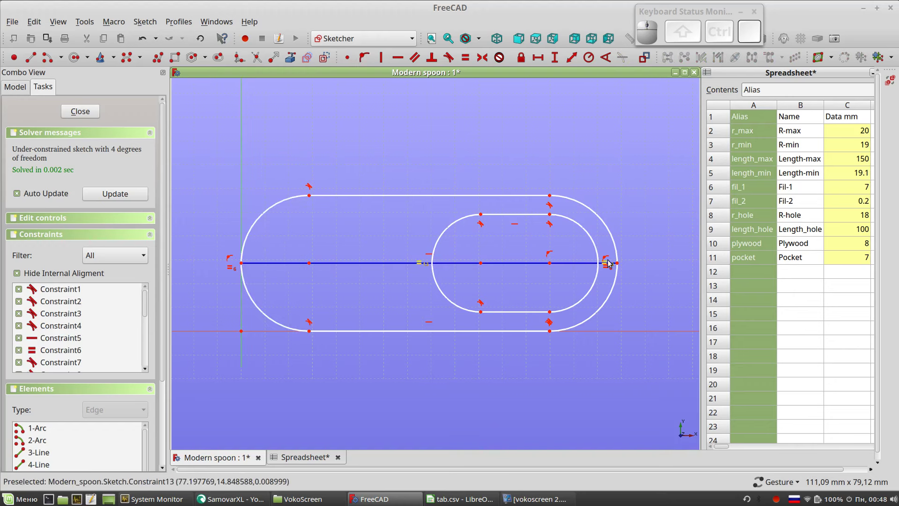
{"action": "scroll", "coordinate": [639, 359], "scroll_direction": "down", "scroll_amount": 2}
{"action": "scroll", "coordinate": [639, 359], "scroll_direction": "up", "scroll_amount": 2}
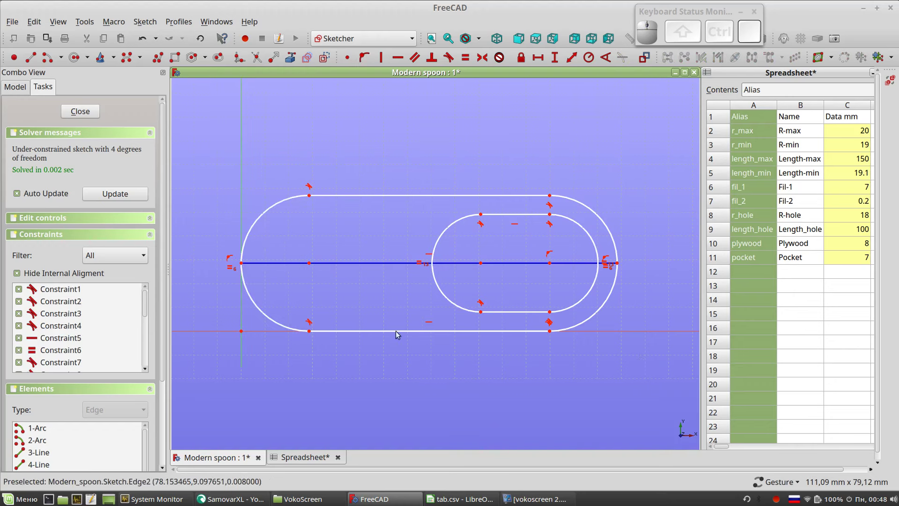
{"action": "left_click", "coordinate": [372, 263]}
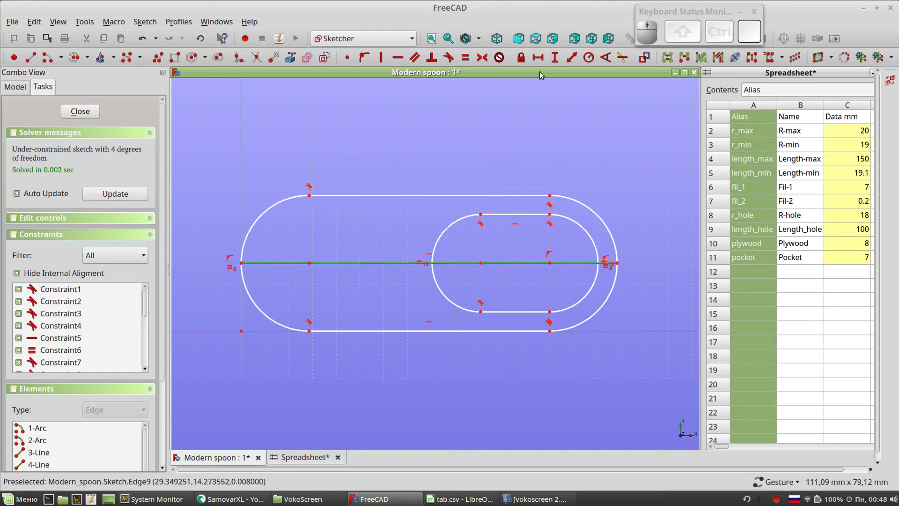
{"action": "left_click", "coordinate": [537, 57]}
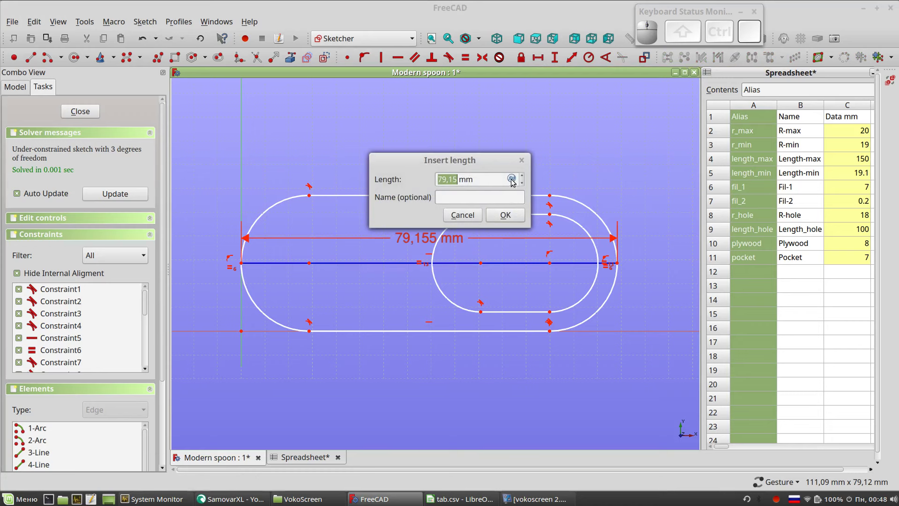
{"action": "left_click", "coordinate": [462, 216]}
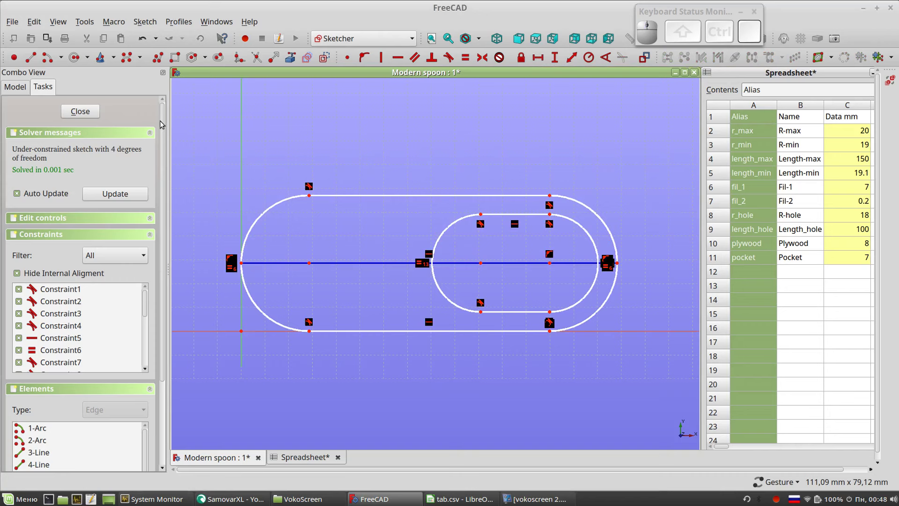
Step: Leave the sketch and rename the Spreadsheet object in the model tree as tab
{"action": "left_click", "coordinate": [80, 111]}
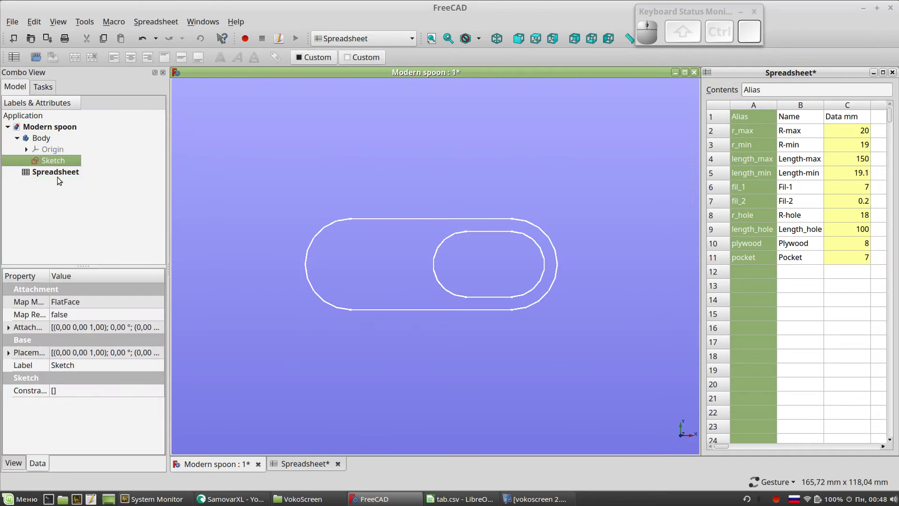
{"action": "left_click", "coordinate": [57, 173]}
{"action": "right_click", "coordinate": [57, 173]}
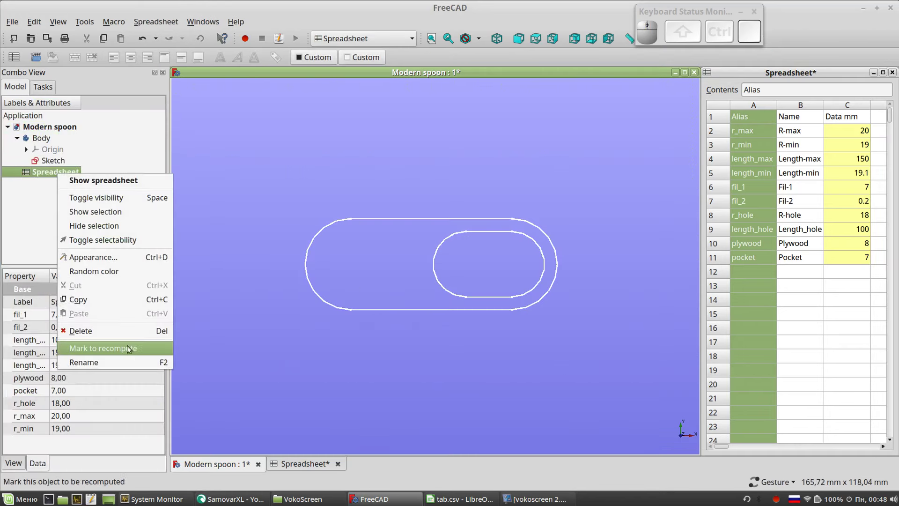
{"action": "left_click", "coordinate": [135, 361]}
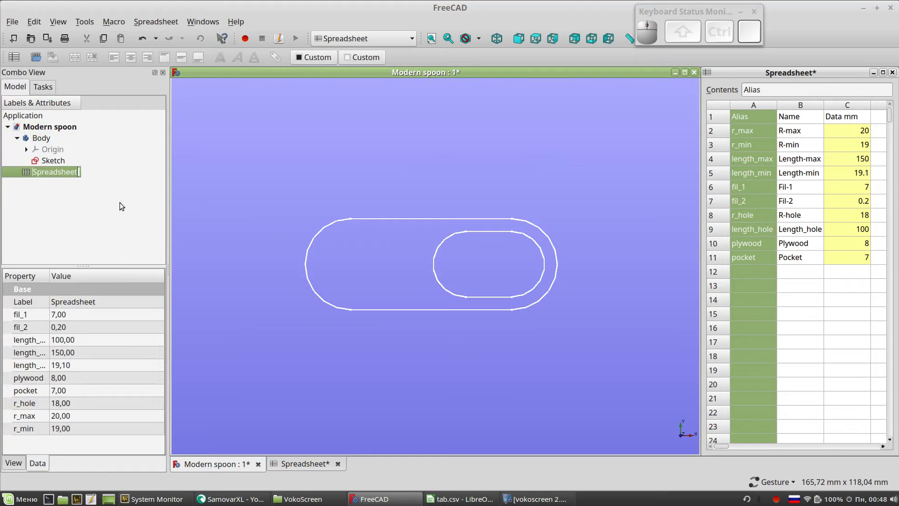
{"action": "type", "text": "еф"}
{"action": "key", "text": "BackSpace"}
{"action": "key", "text": "BackSpace"}
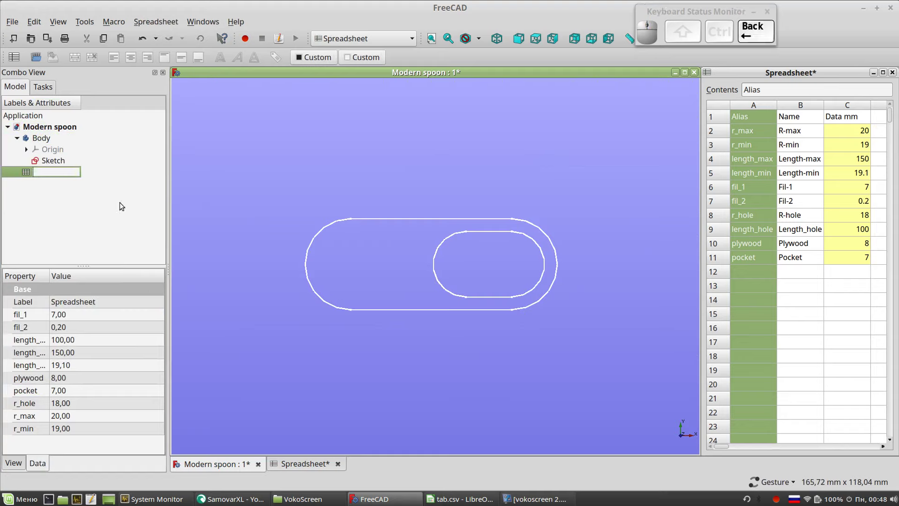
{"action": "key", "text": "ctrl+shift"}
{"action": "type", "text": "tab"}
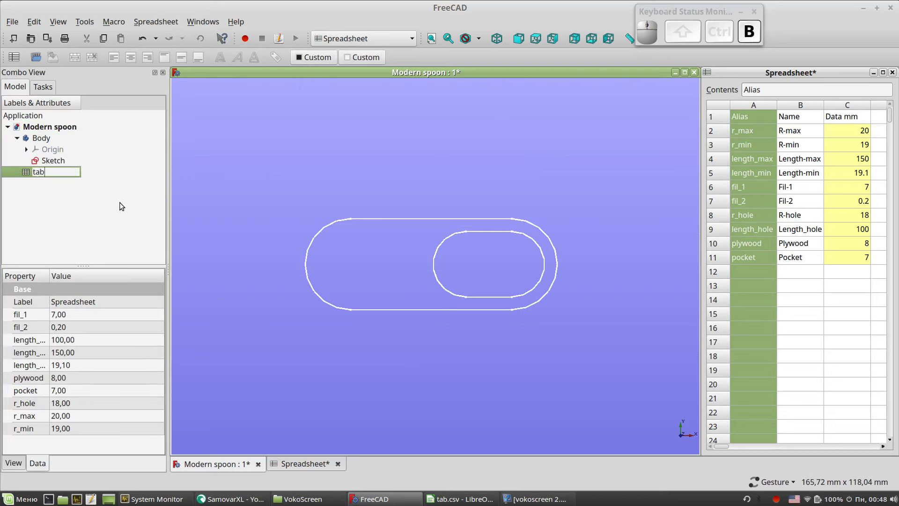
{"action": "key", "text": "Return"}
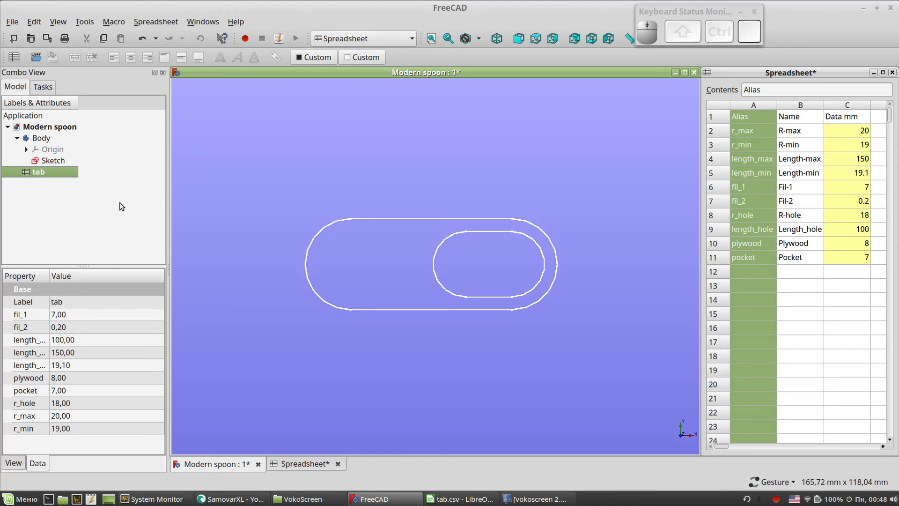
Step: Reopen the sketch and give the blue construction line a horizontal distance constraint driven by the formula tab.length_max
{"action": "double_click", "coordinate": [52, 161]}
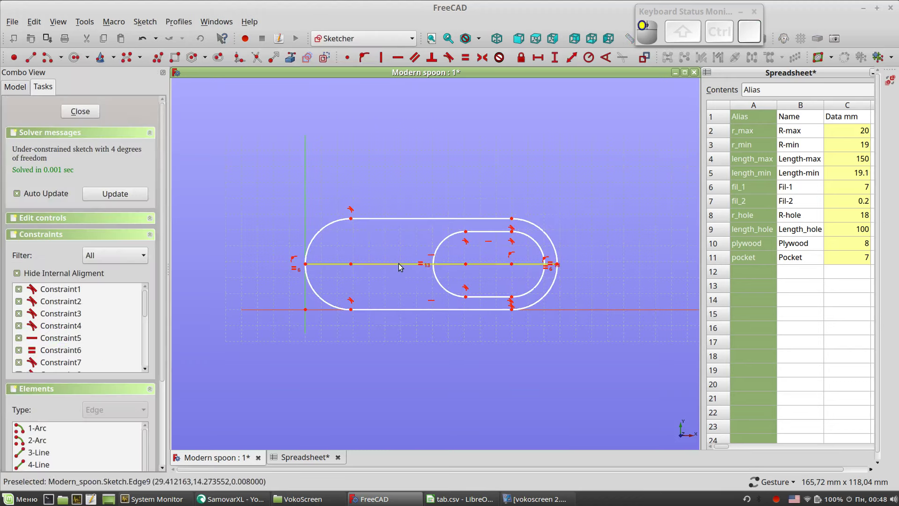
{"action": "left_click", "coordinate": [398, 264]}
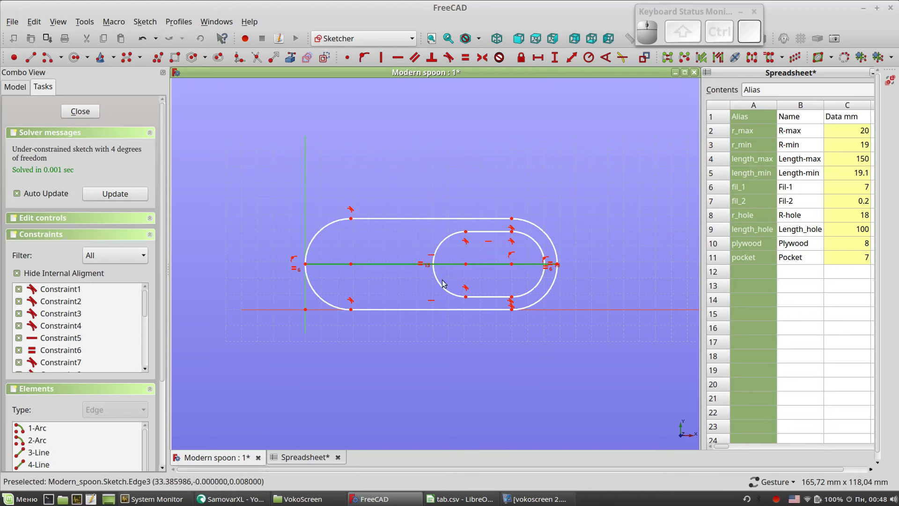
{"action": "left_click", "coordinate": [537, 57]}
{"action": "left_click", "coordinate": [511, 178]}
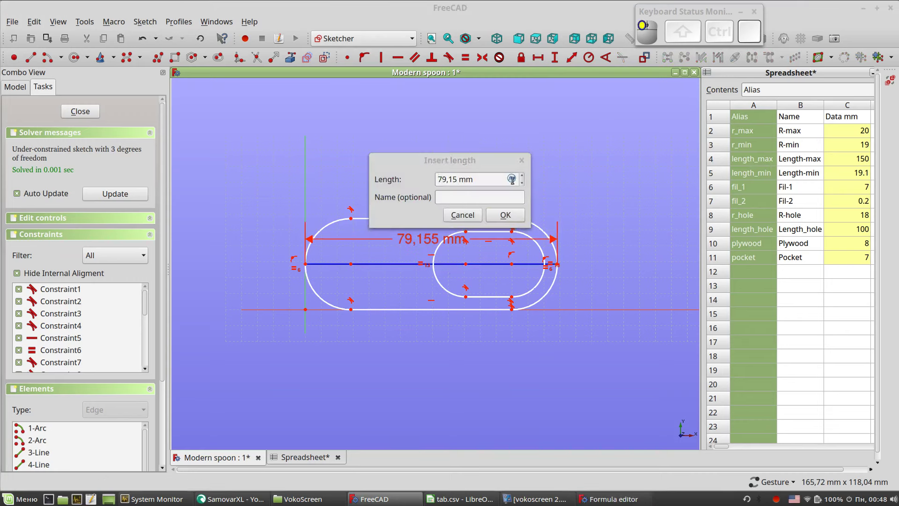
{"action": "type", "text": "ta"}
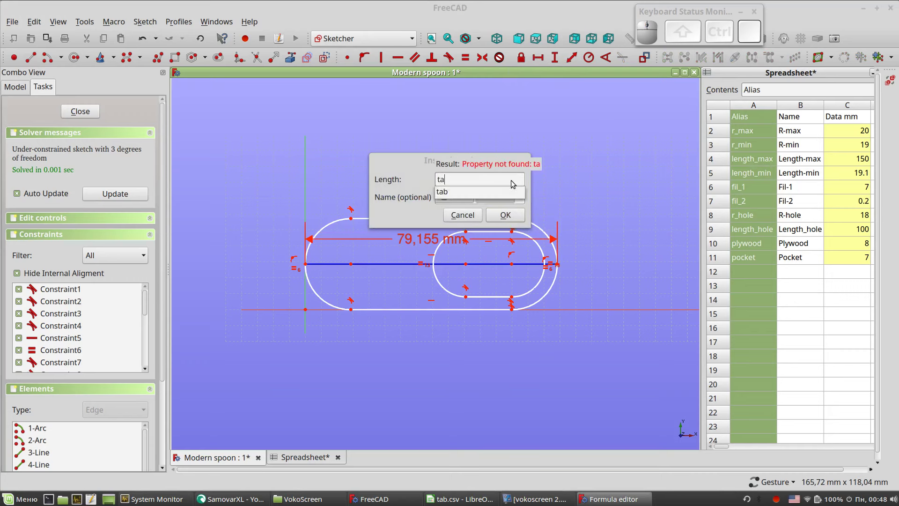
{"action": "key", "text": "Down"}
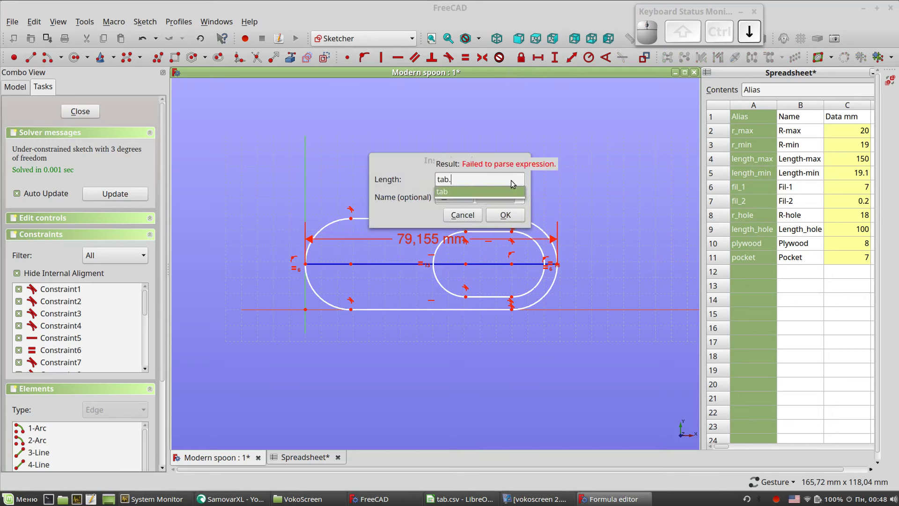
{"action": "type", "text": "l"}
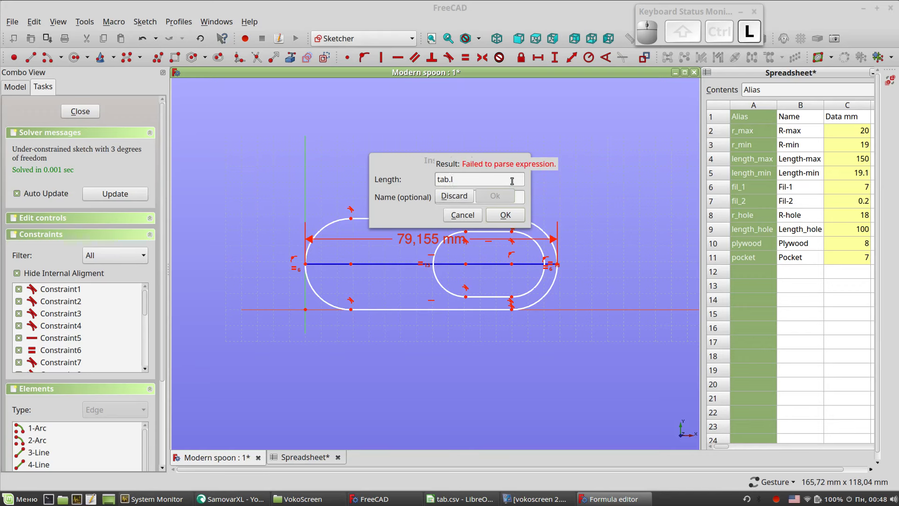
{"action": "type", "text": "e"}
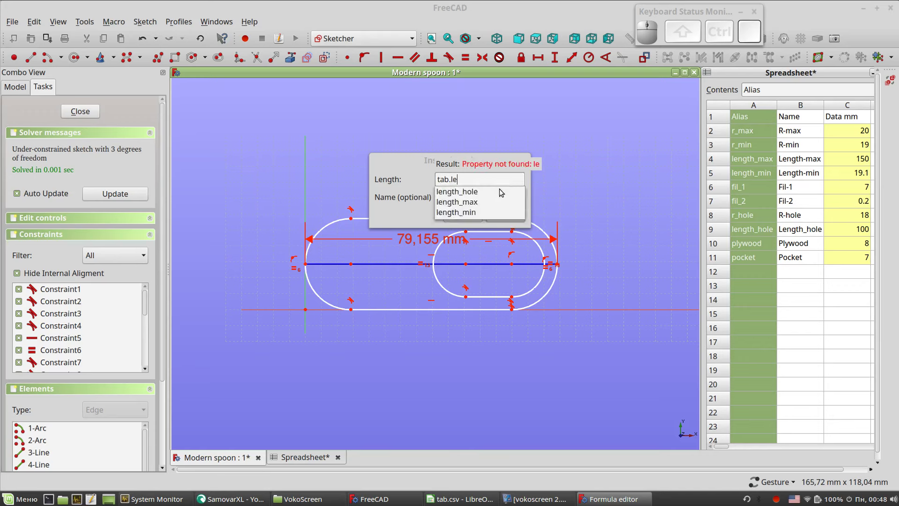
{"action": "left_click", "coordinate": [487, 201]}
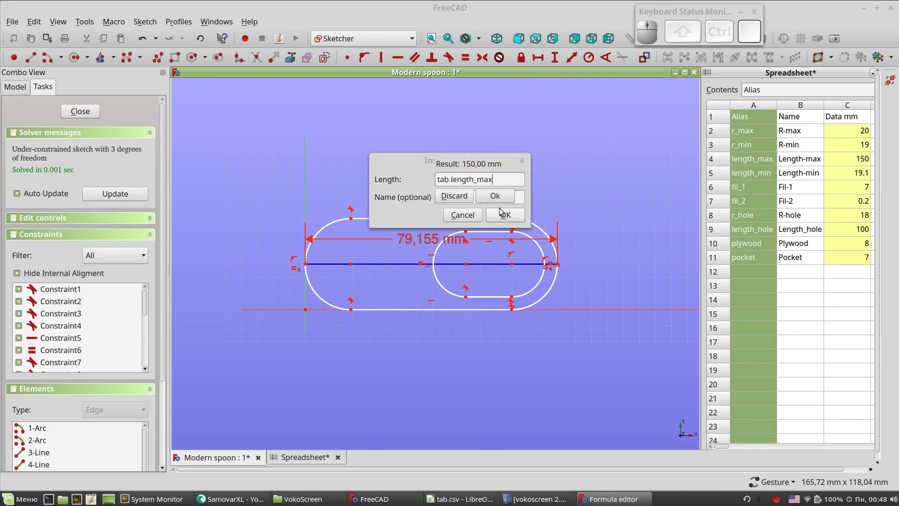
{"action": "left_click", "coordinate": [495, 196]}
{"action": "left_click", "coordinate": [505, 215]}
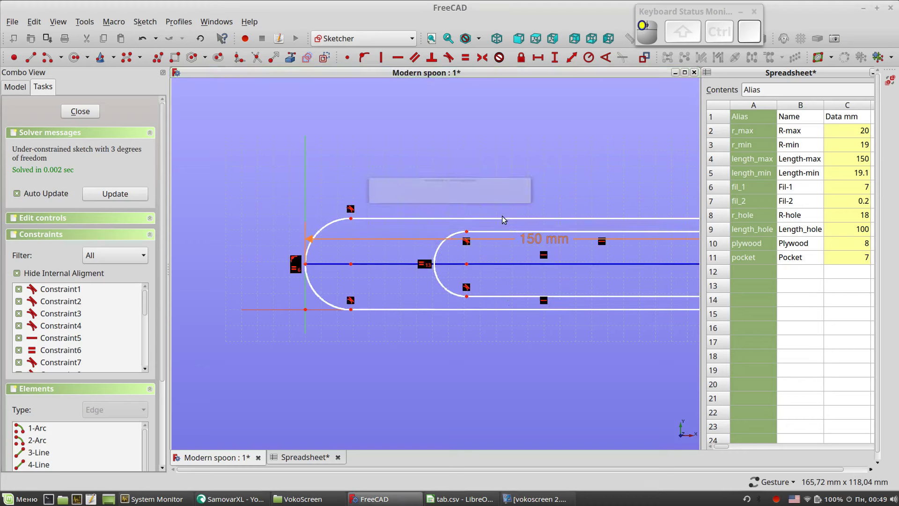
Step: Move the overall length dimension clear of the geometry, below the outer slot outline
{"action": "scroll", "coordinate": [408, 402], "scroll_direction": "down", "scroll_amount": 2}
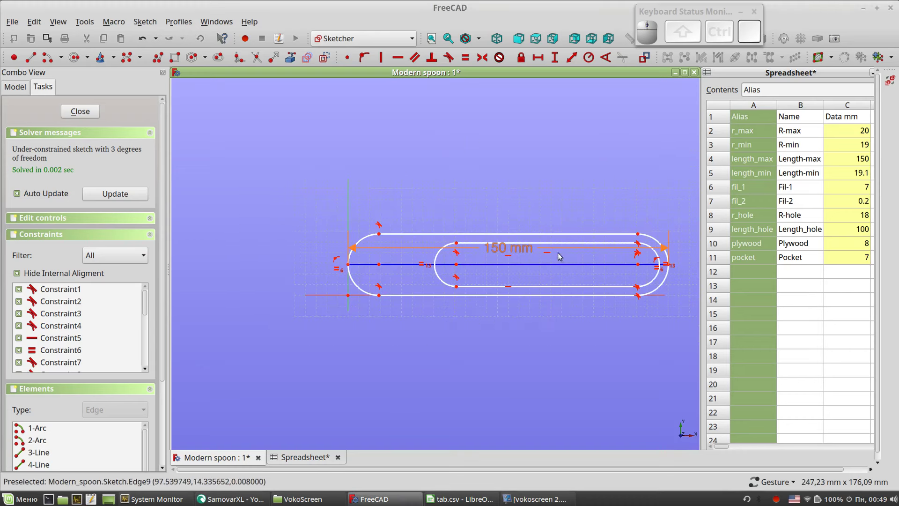
{"action": "left_click_drag", "start_coordinate": [521, 281], "coordinate": [522, 359]}
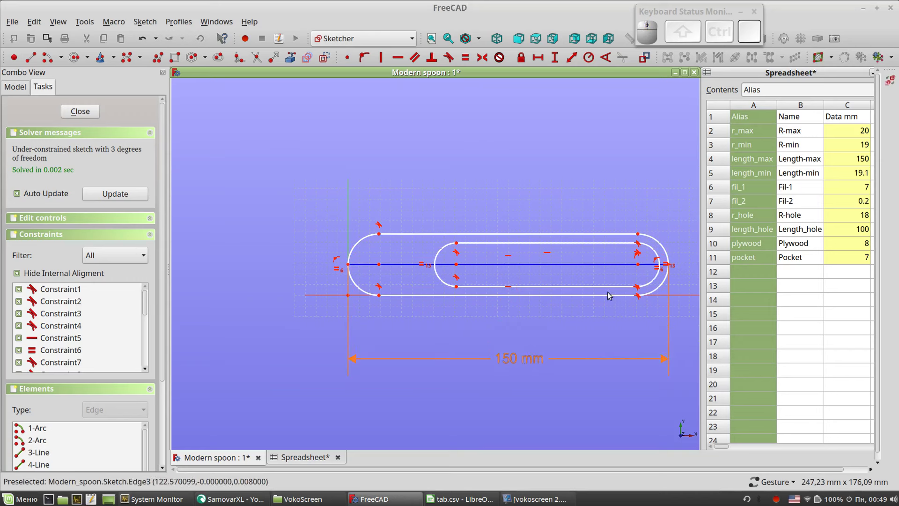
{"action": "scroll", "coordinate": [480, 336], "scroll_direction": "up", "scroll_amount": 2}
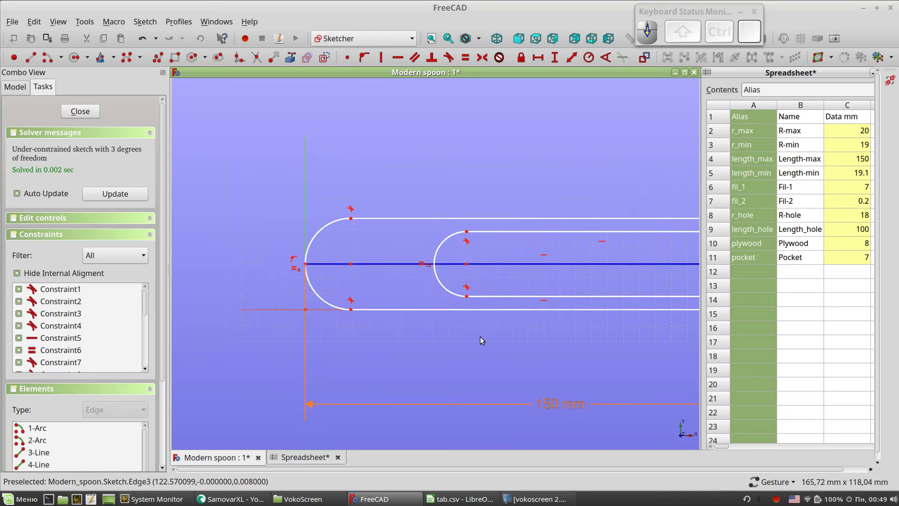
{"action": "scroll", "coordinate": [480, 336], "scroll_direction": "down", "scroll_amount": 2}
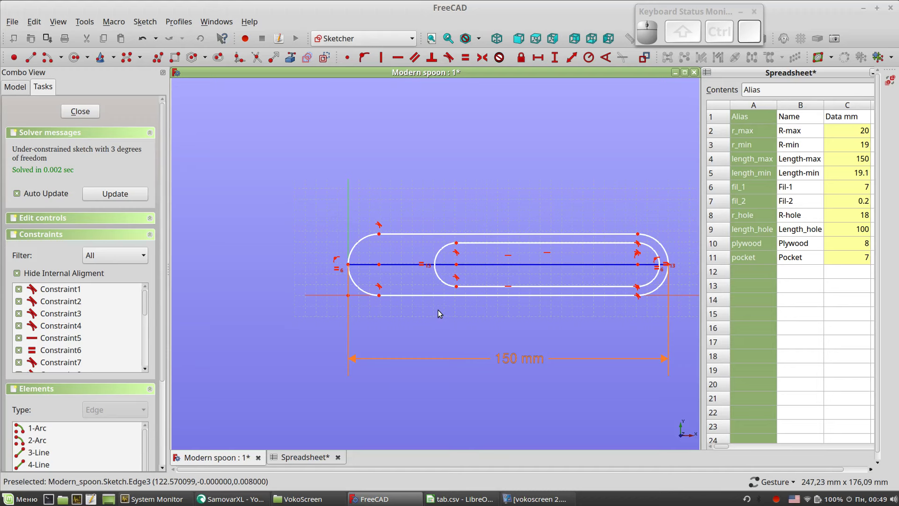
{"action": "key", "text": "ctrl+shift"}
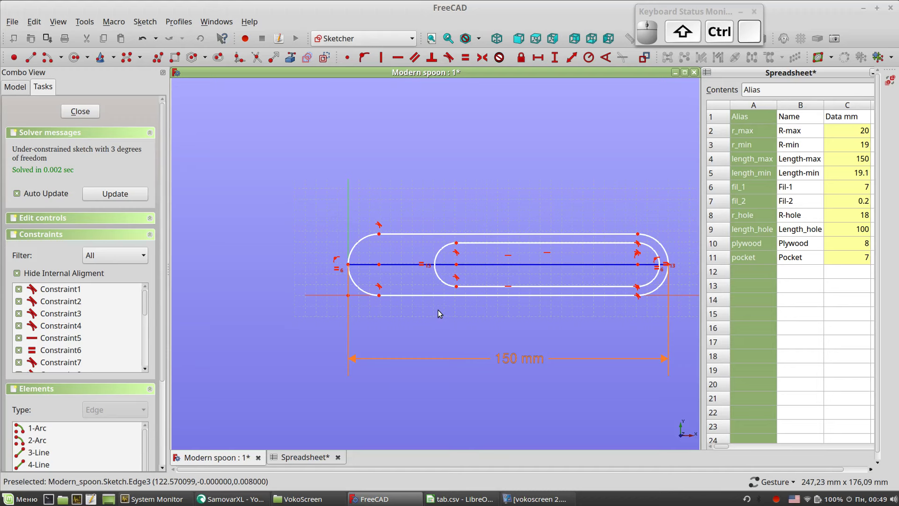